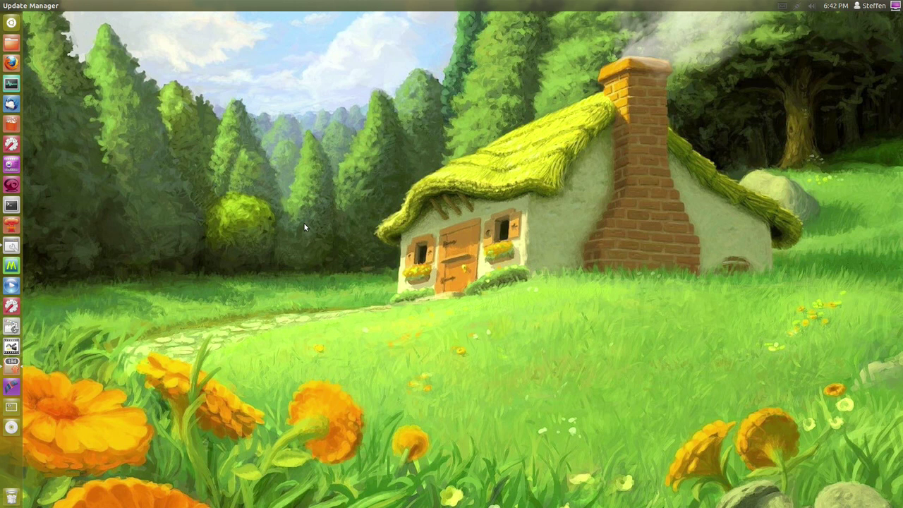
click(12, 246)
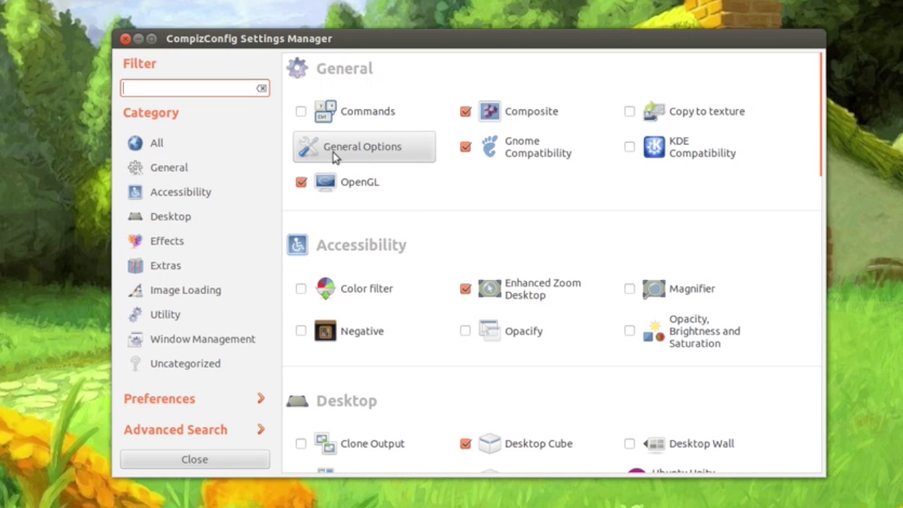
Show General Options' Desktop Size tab with 4 horizontal by 1 vertical virtual desktops.
click(334, 154)
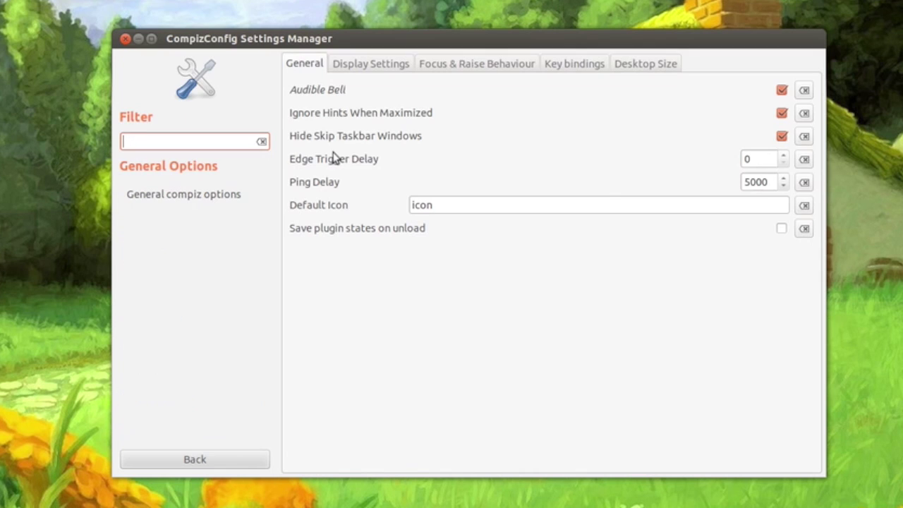
click(624, 69)
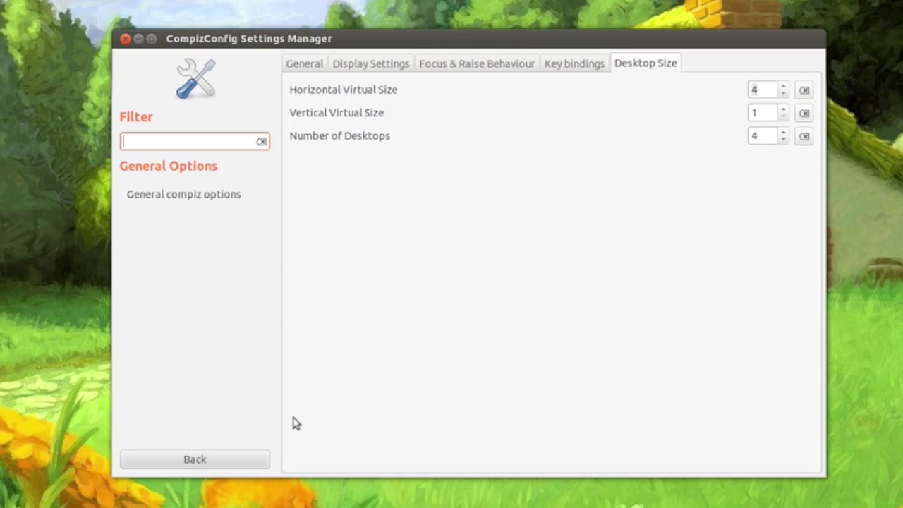
Return to the plugin list and scroll to the enabled Desktop Cube and Rotate Cube plugins.
click(248, 461)
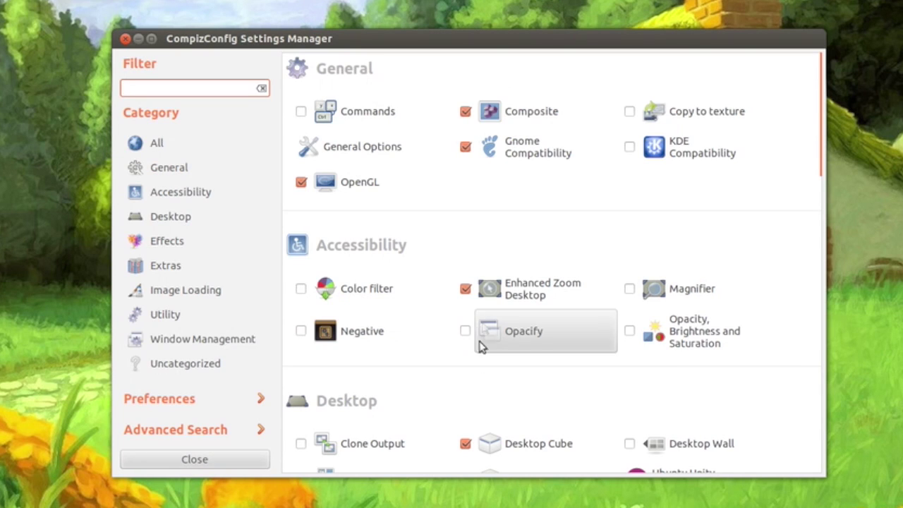
scroll(479, 367, down, 3)
scroll(480, 380, down, 1)
scroll(472, 359, down, 1)
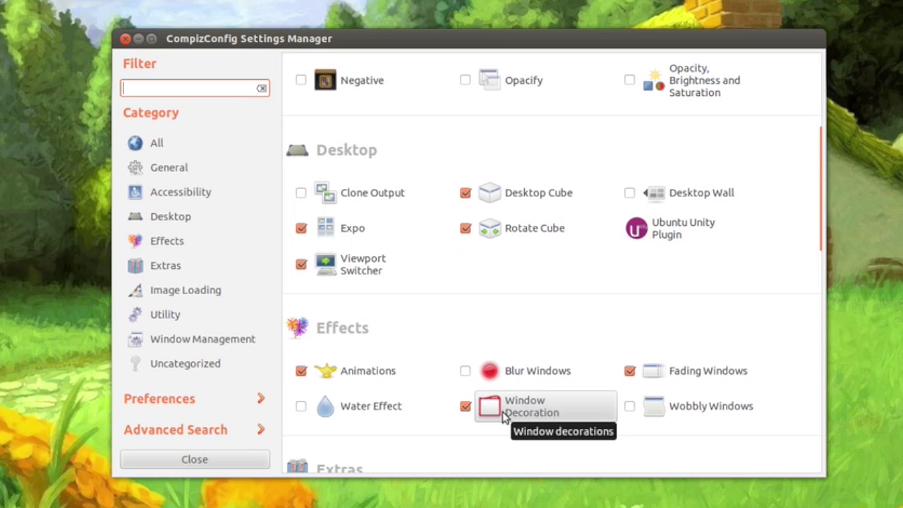
Open Desktop Cube's settings and view its Behaviour options.
click(510, 200)
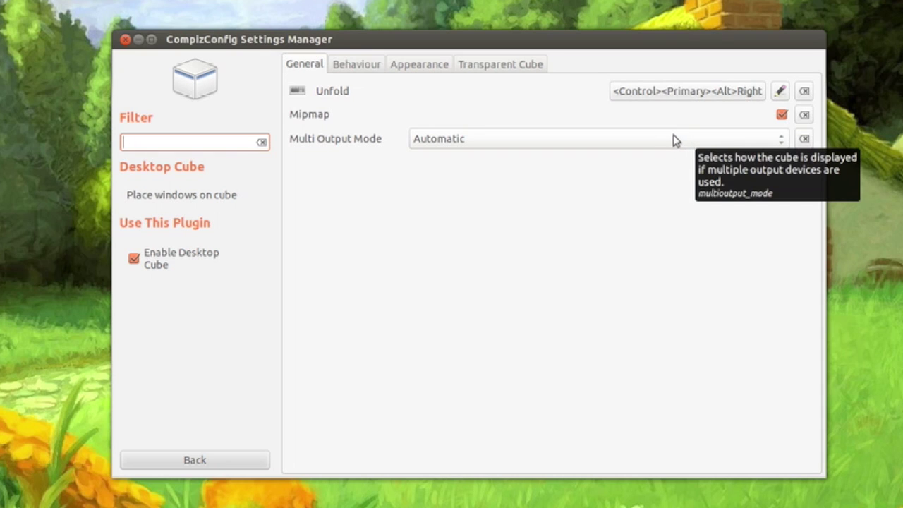
click(362, 67)
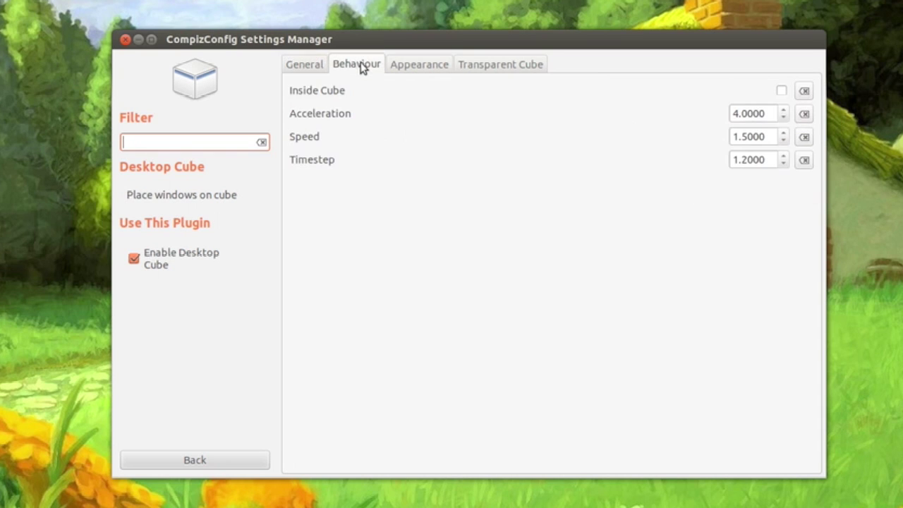
Enable the Appearance skydome using the Vehicule HD wallpaper jpg from Pictures, with JPEG support.
click(414, 68)
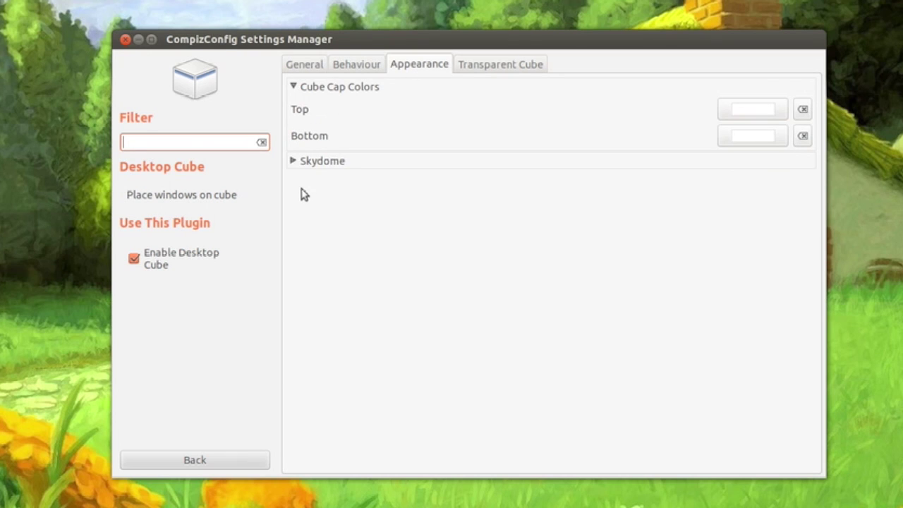
click(307, 162)
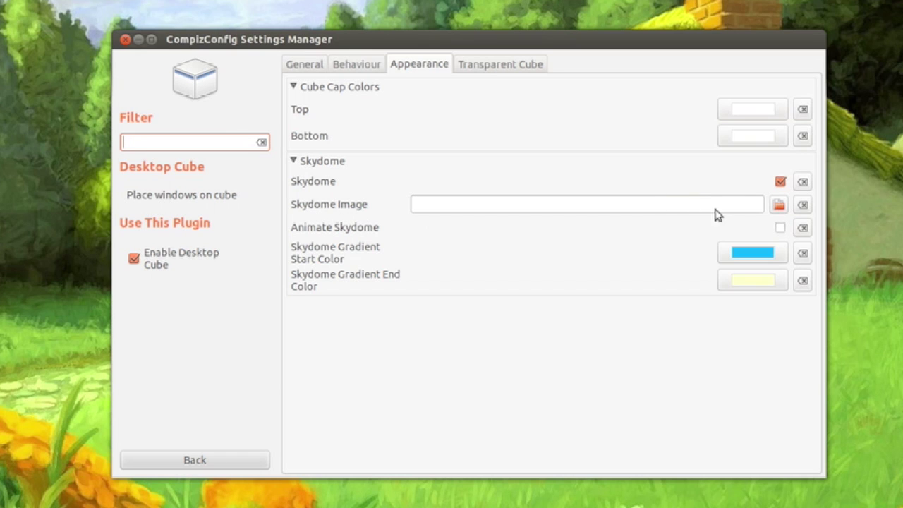
click(778, 204)
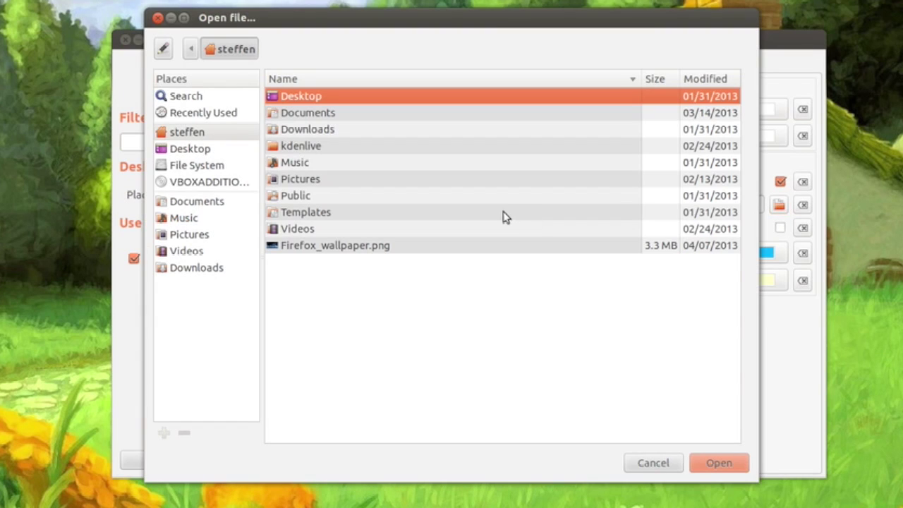
double_click(307, 177)
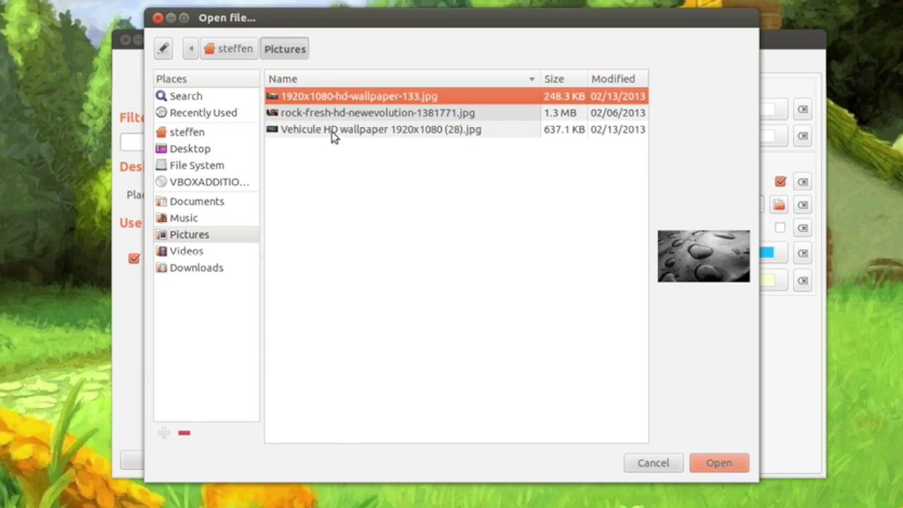
click(340, 120)
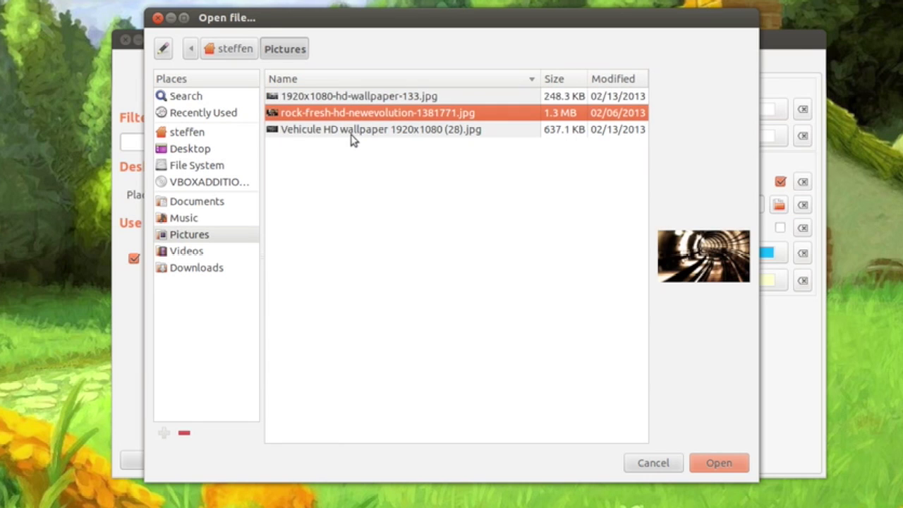
click(353, 134)
click(358, 117)
click(358, 129)
click(720, 463)
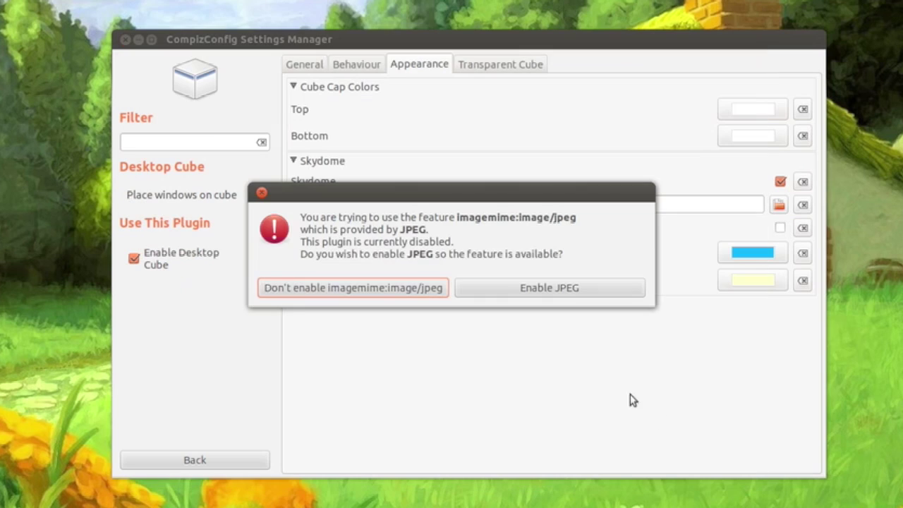
click(536, 294)
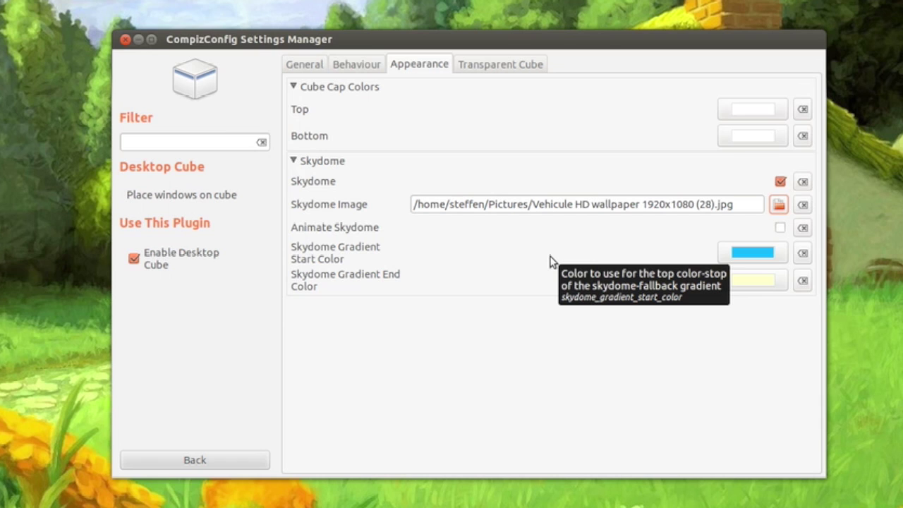
Check the Transparent Cube tab's 50 opacity while rotating, then return to the plugin list.
click(504, 67)
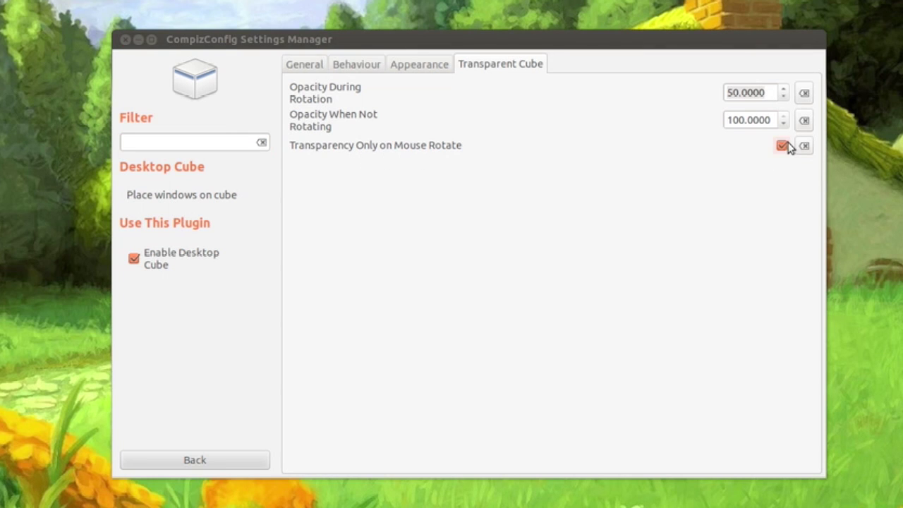
click(224, 458)
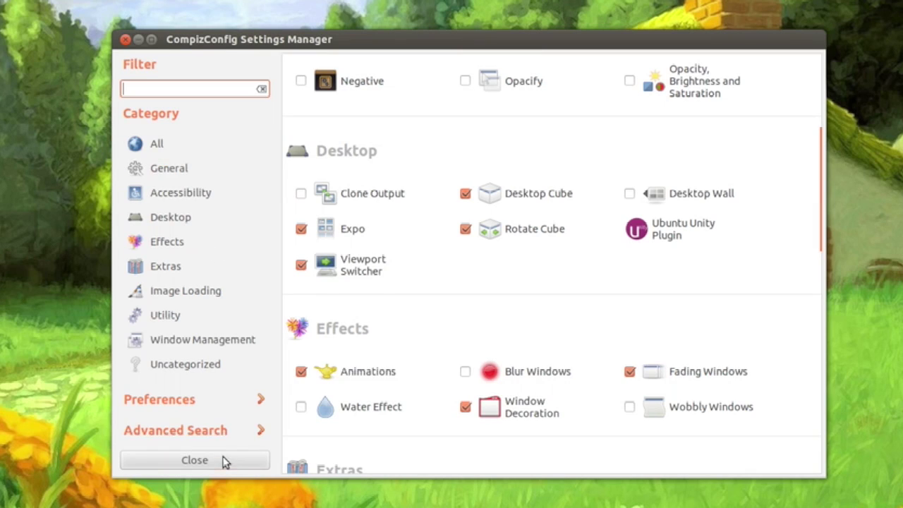
Set Rotate Cube's Additional Settings zoom to 0.6, testing rotation with Ctrl+Alt+arrow keys.
click(524, 239)
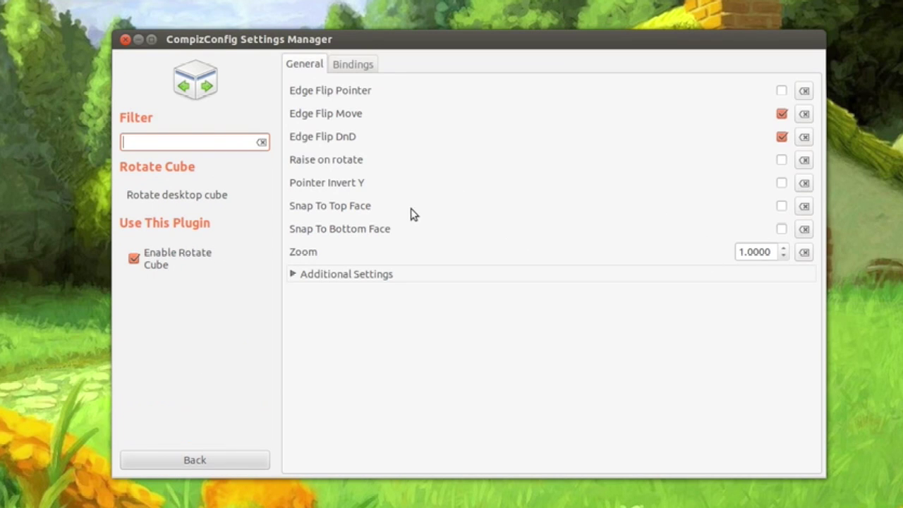
click(336, 281)
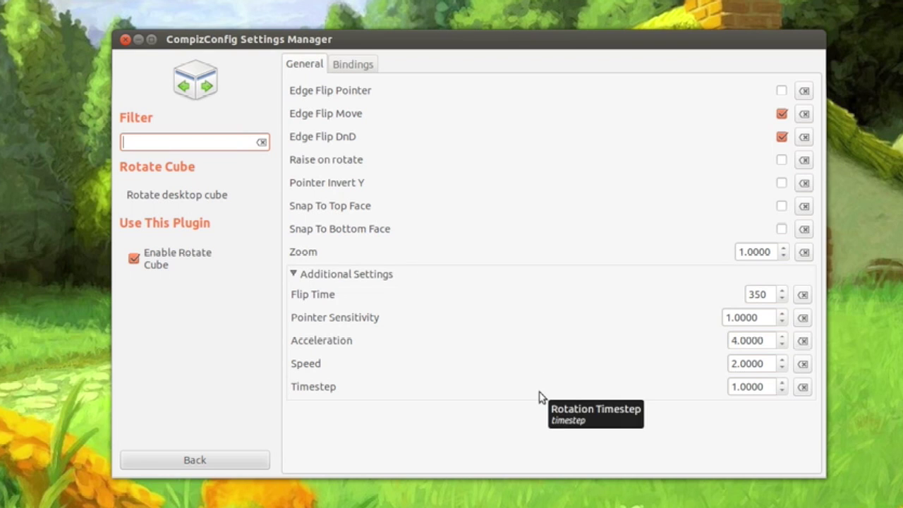
key(ctrl+alt+Right)
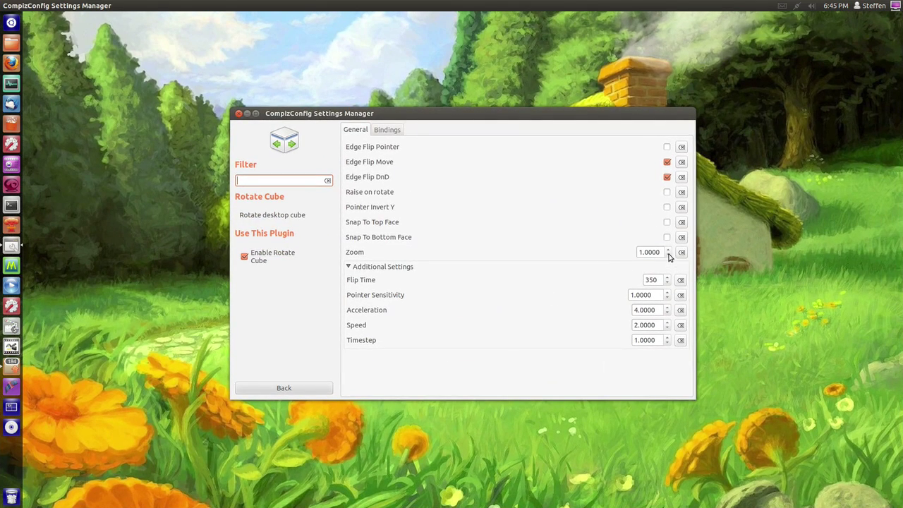
click(669, 256)
key(ctrl+alt+Right)
key(ctrl+alt+Left)
click(667, 249)
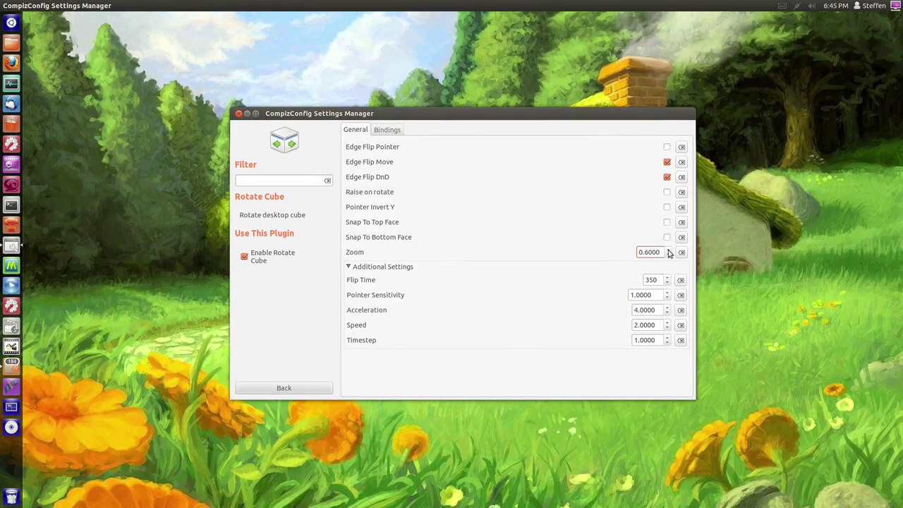
Inspect Rotate Cube's Bindings tab, then go back and open Desktop Cube's settings again.
click(393, 134)
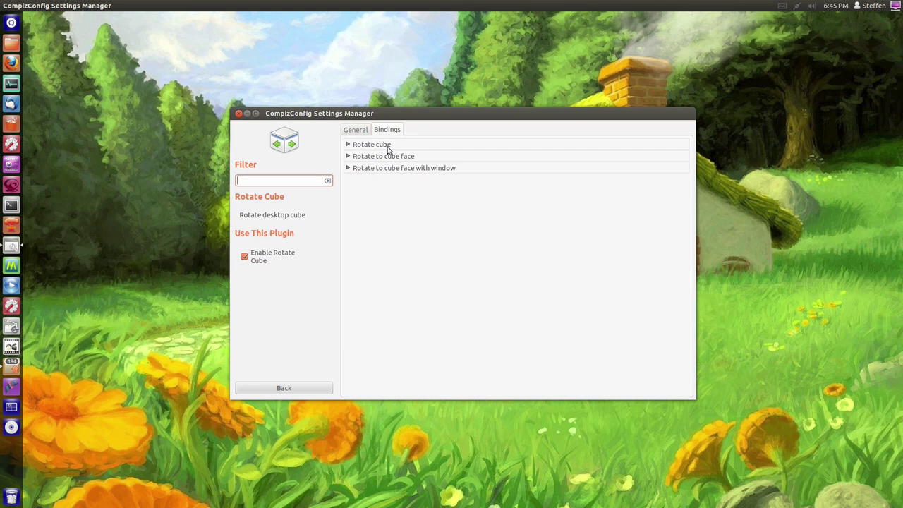
click(355, 145)
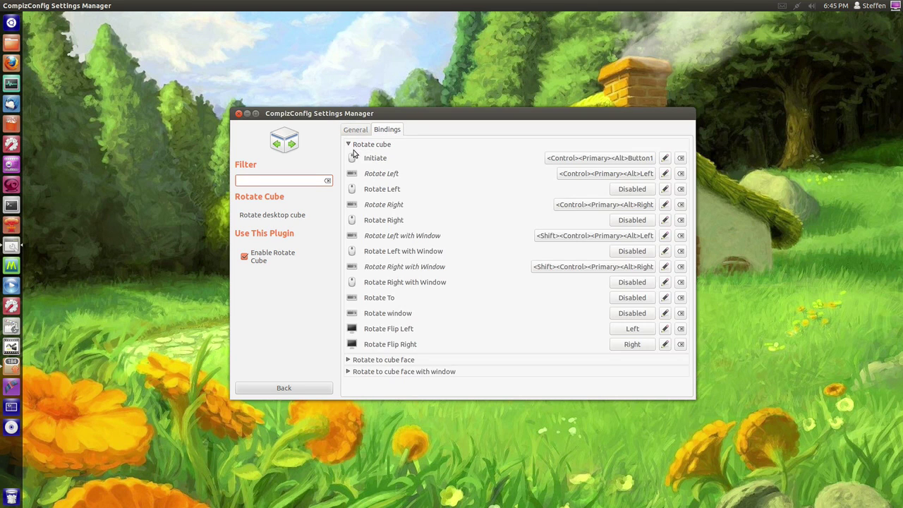
click(355, 146)
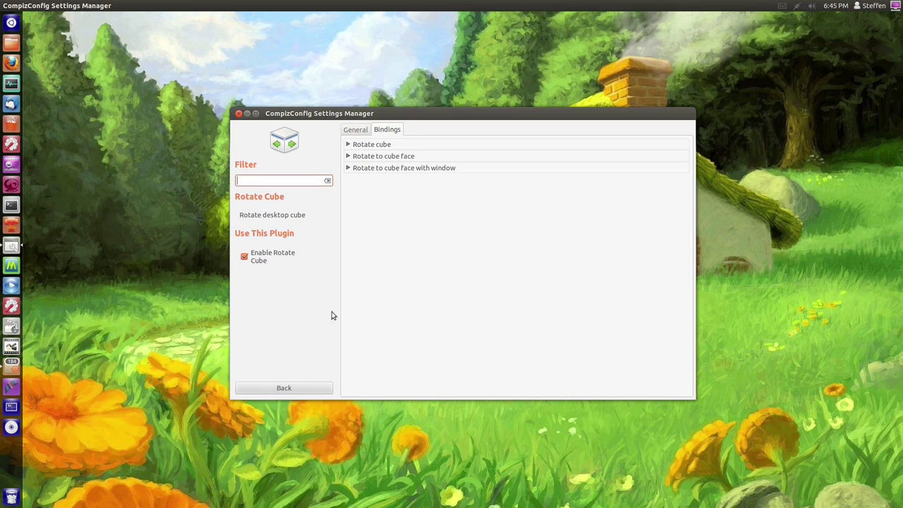
click(322, 387)
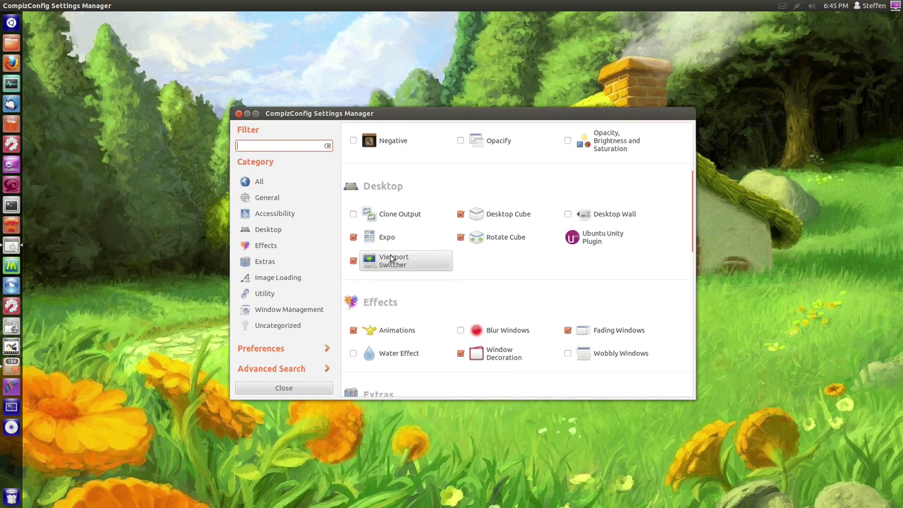
click(489, 218)
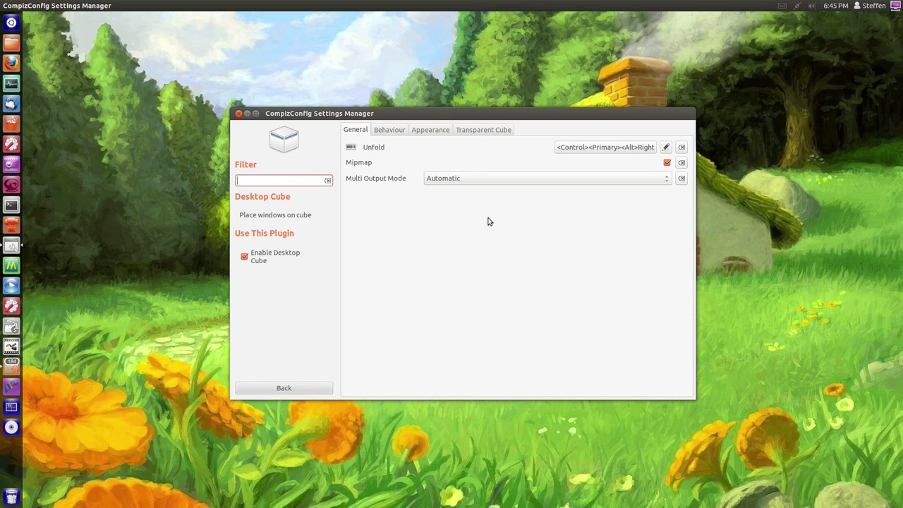